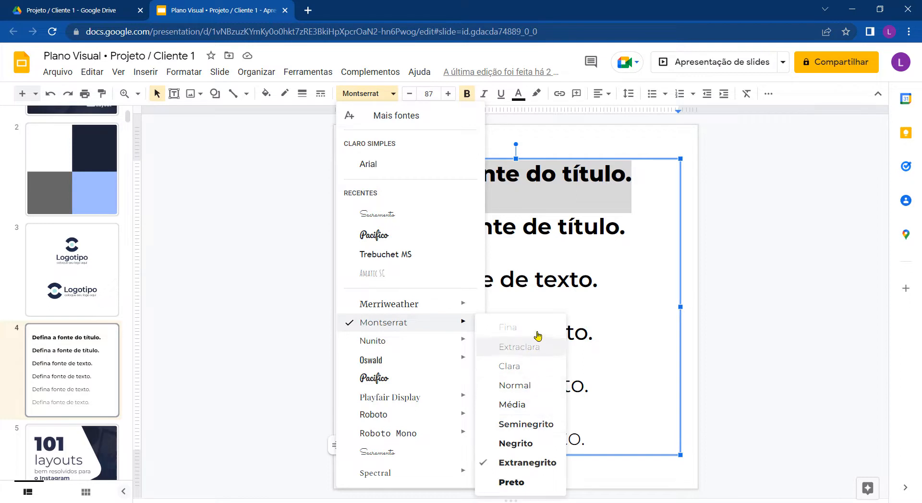
Step: Try Montserrat's Fina and Preto weights on the first title line
click(519, 331)
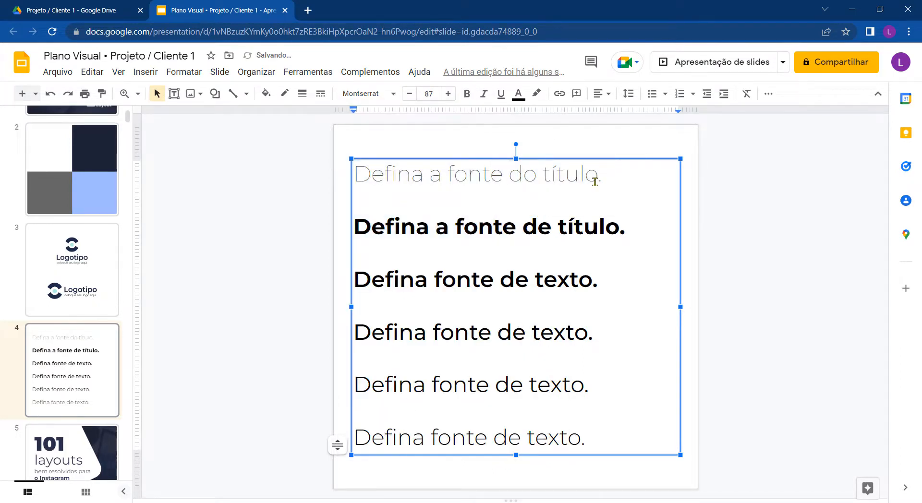
drag(618, 181, 334, 185)
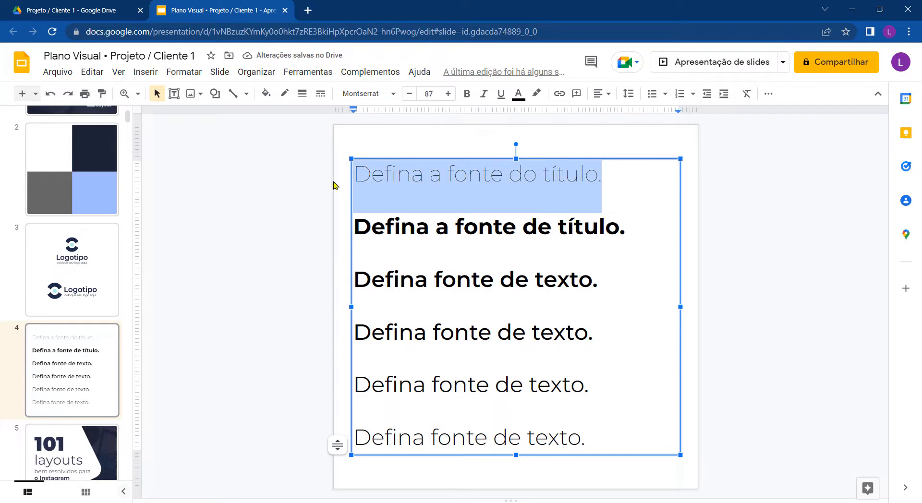
click(384, 93)
mouse_move(442, 218)
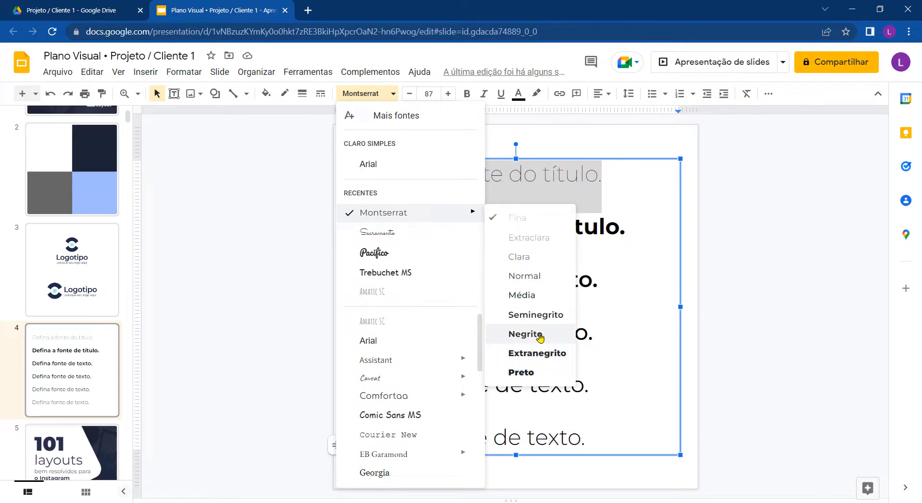
click(528, 372)
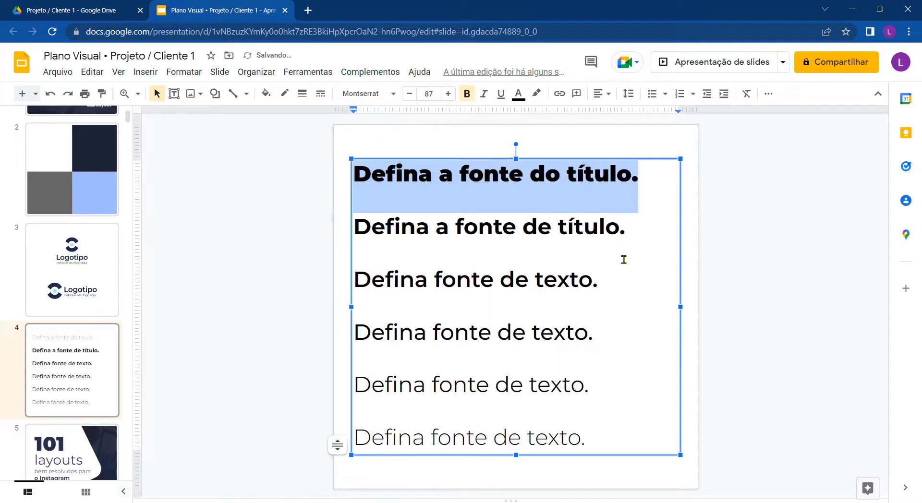
Step: Undo the deletion of the first title line's text and the recent changes to its weight
click(604, 244)
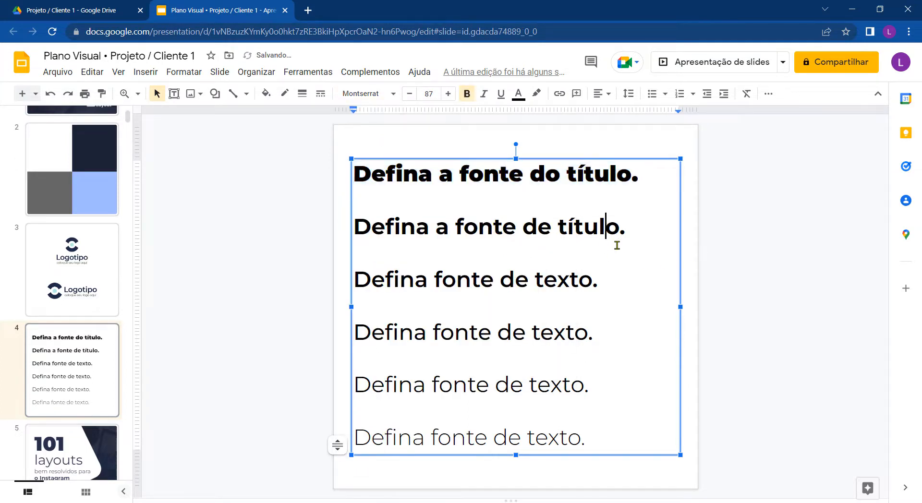
triple_click(636, 198)
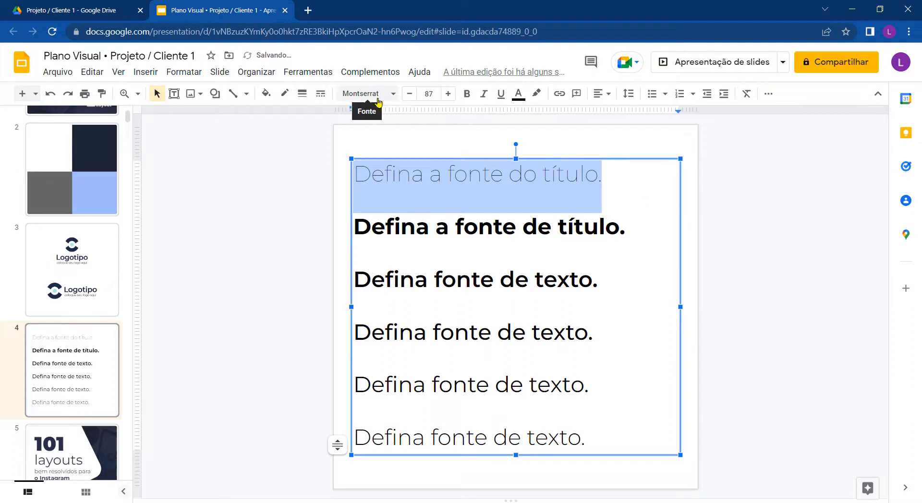
key(BackSpace)
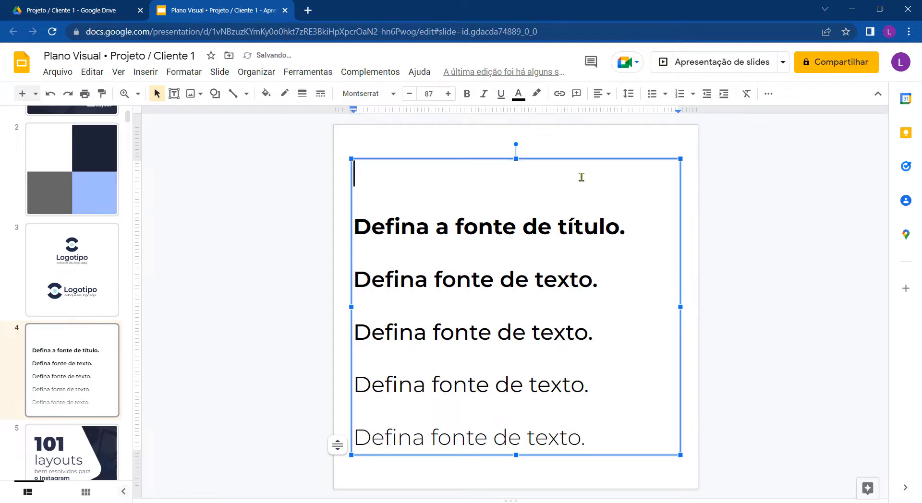
key(ctrl+z)
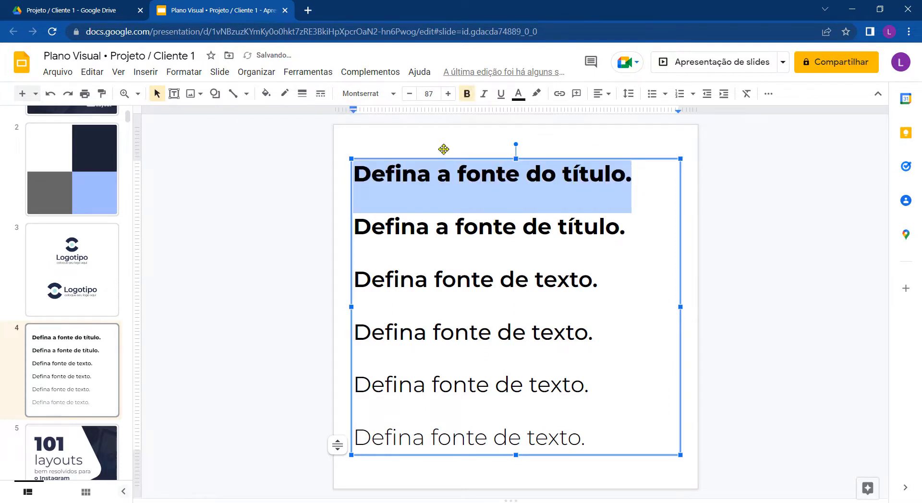
Step: Filter the additional fonts to Manuscrito and add Permanent Marker and Amatic SC to the personal font list
click(393, 99)
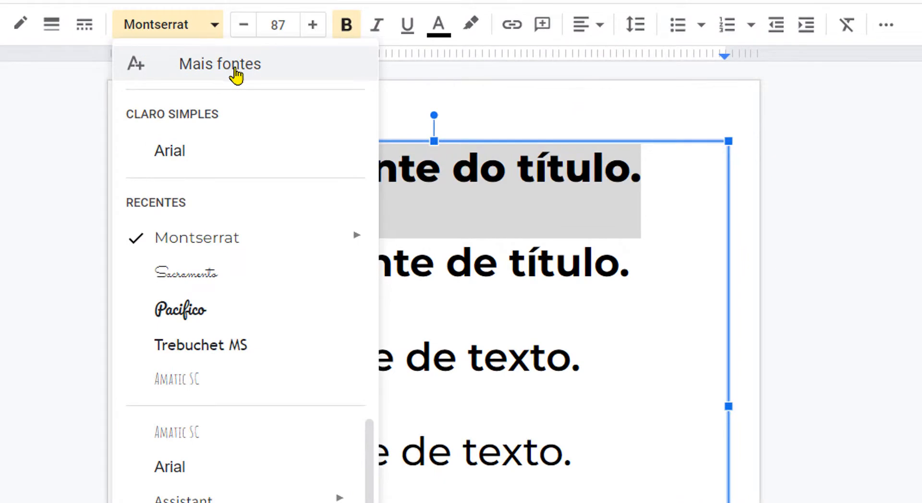
click(236, 75)
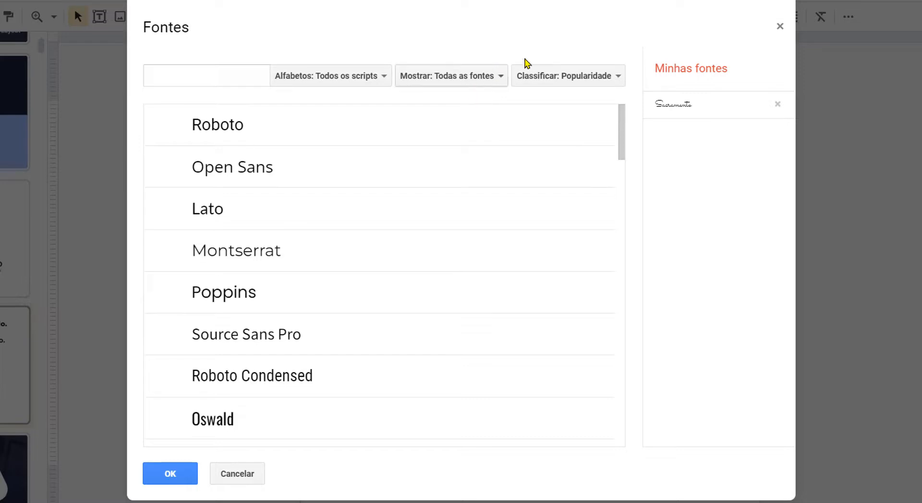
click(492, 82)
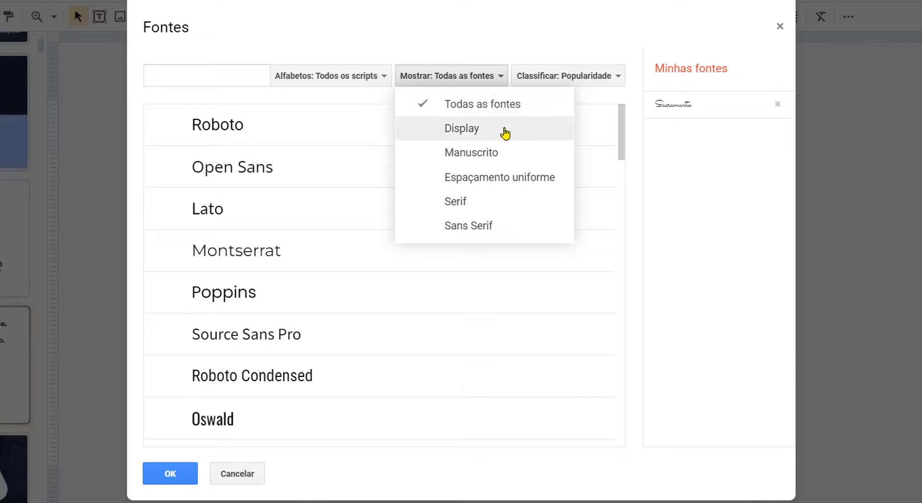
click(494, 159)
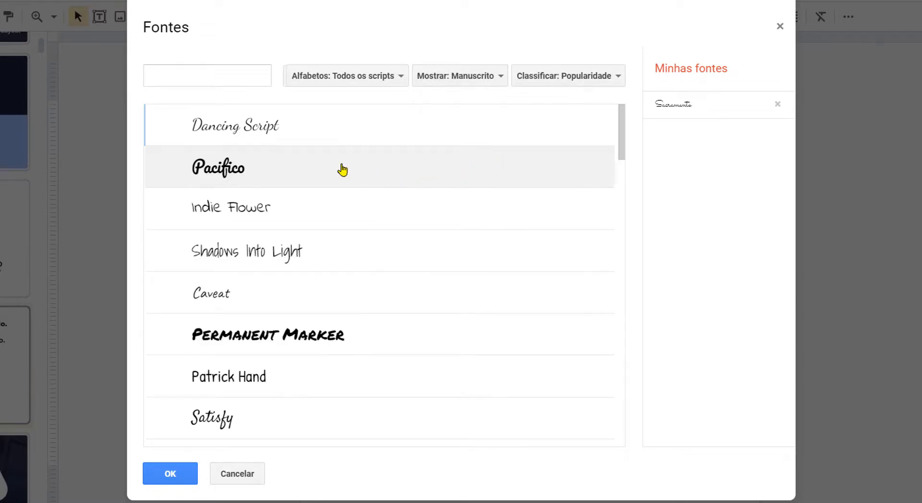
scroll(361, 194, down, 3)
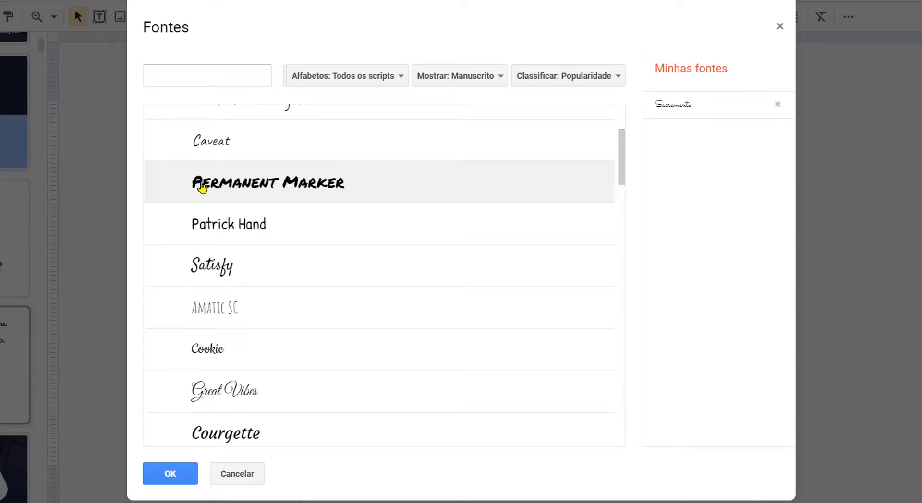
click(186, 186)
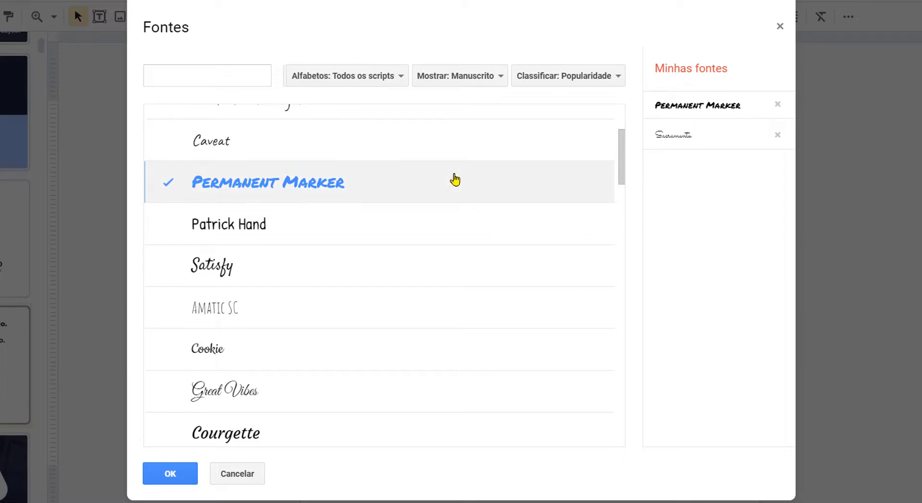
click(251, 308)
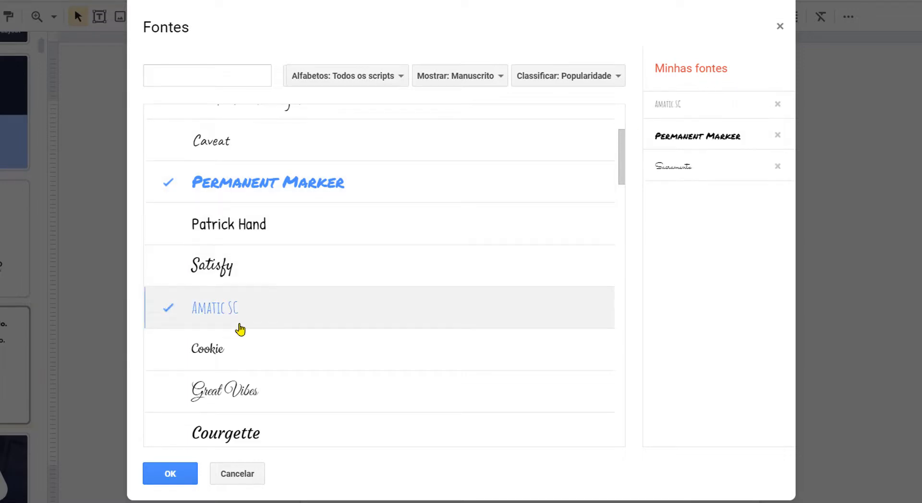
Step: Browse the remaining Manuscrito fonts and the Espaçamento uniforme fonts in the font catalogue
scroll(347, 305, down, 17)
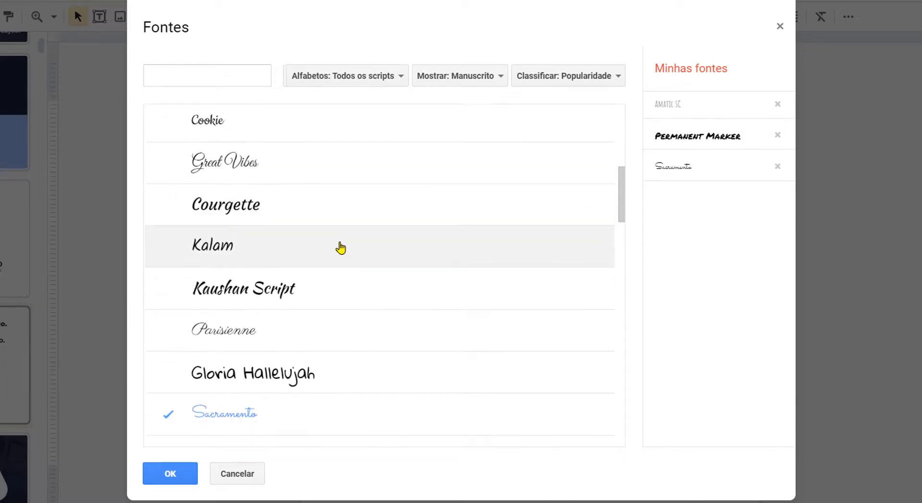
scroll(340, 247, down, 5)
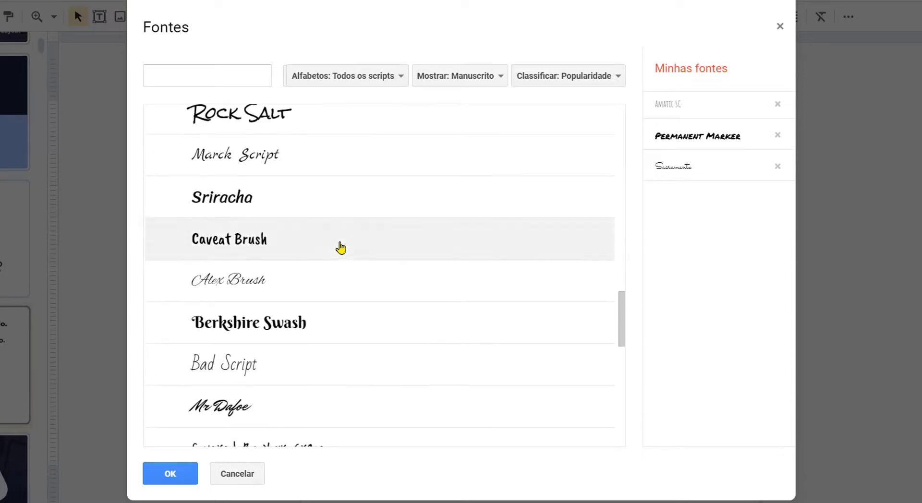
click(469, 75)
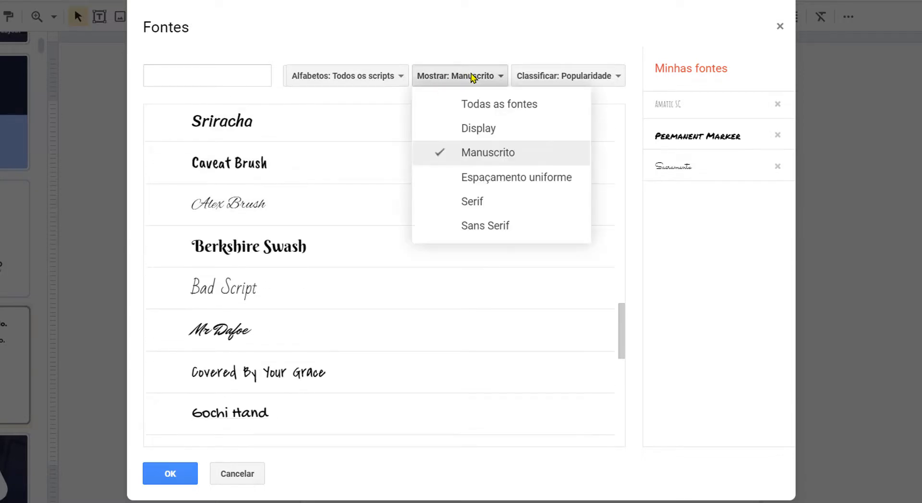
click(506, 186)
scroll(302, 222, down, 5)
scroll(297, 237, down, 8)
scroll(298, 237, up, 6)
scroll(297, 237, up, 2)
scroll(302, 235, down, 8)
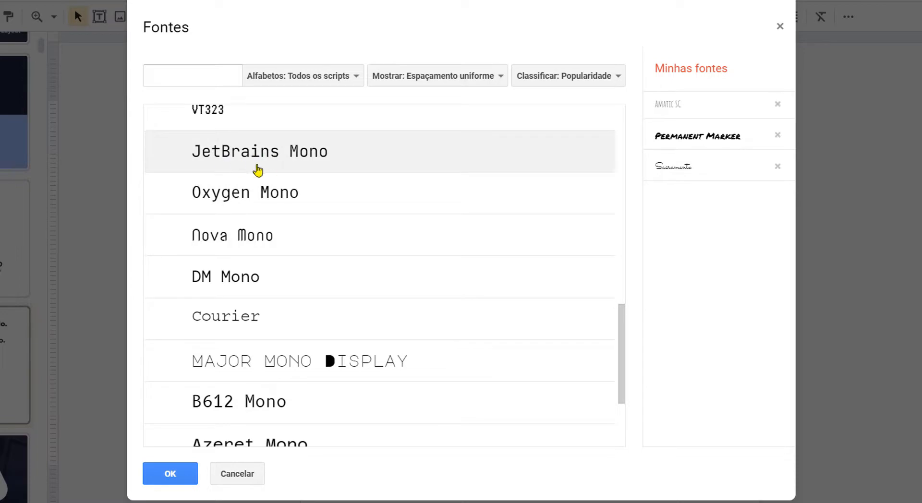
scroll(268, 173, down, 3)
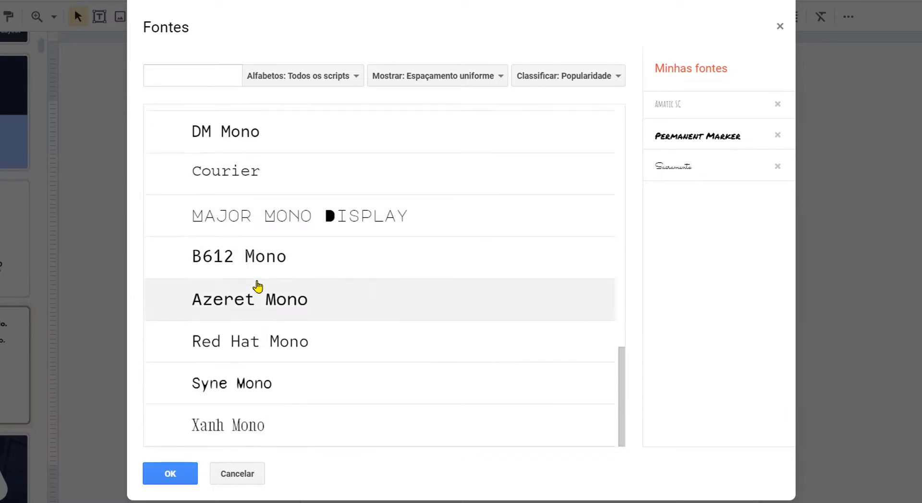
scroll(255, 263, up, 15)
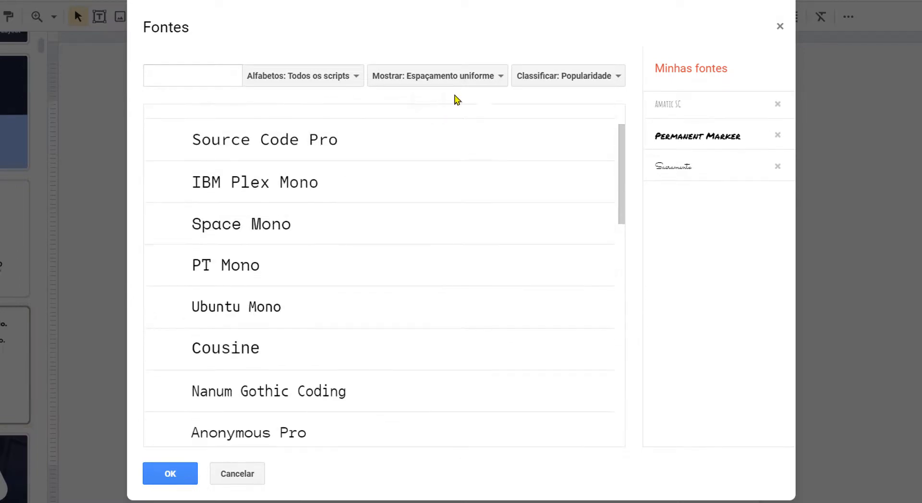
Step: Filter the font catalogue to Serif and browse the available typefaces
click(480, 77)
click(475, 202)
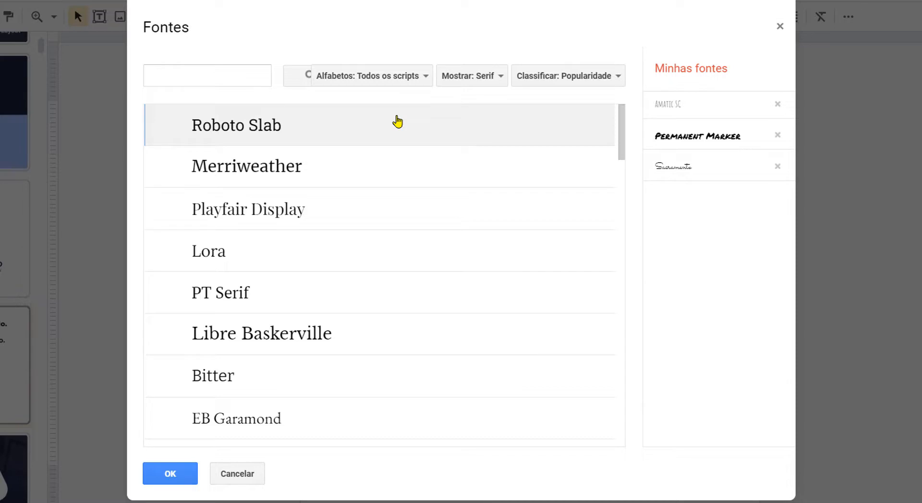
scroll(384, 238, down, 5)
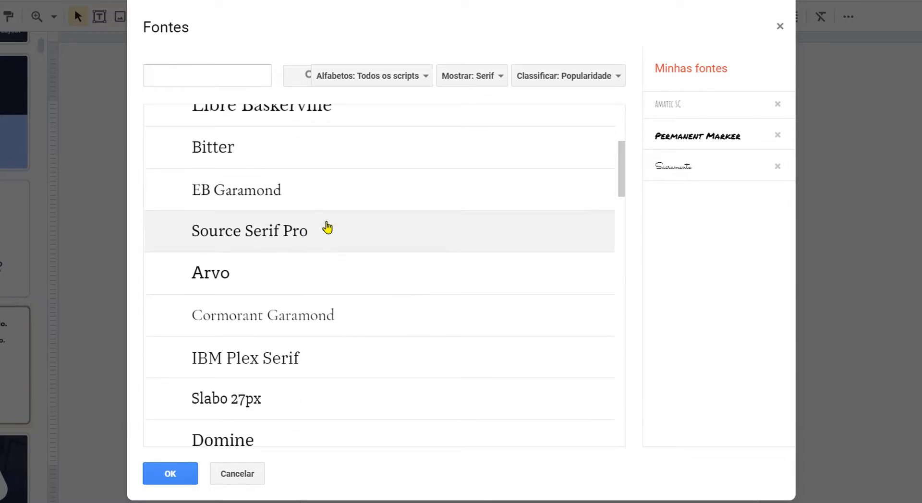
scroll(331, 226, down, 2)
Step: Filter the catalogue to Sans Serif, add Nanum Gothic and Quicksand to the personal font list, and confirm the selection
click(486, 77)
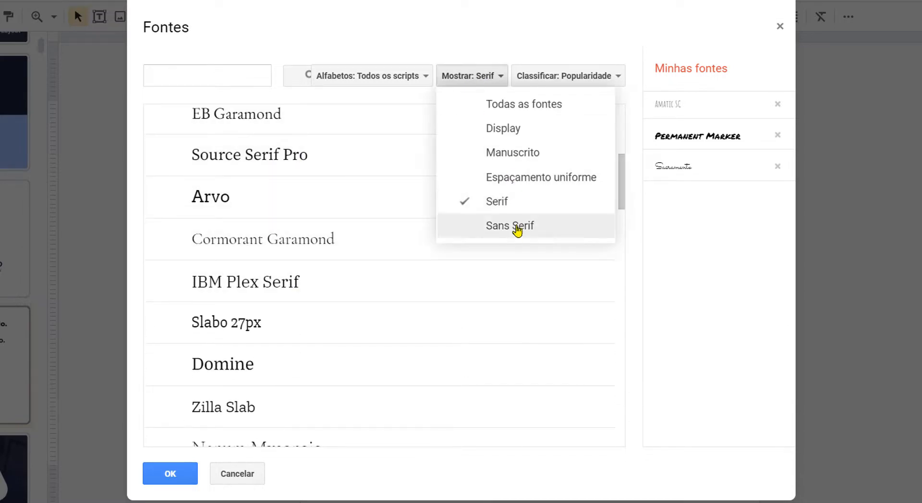
click(517, 226)
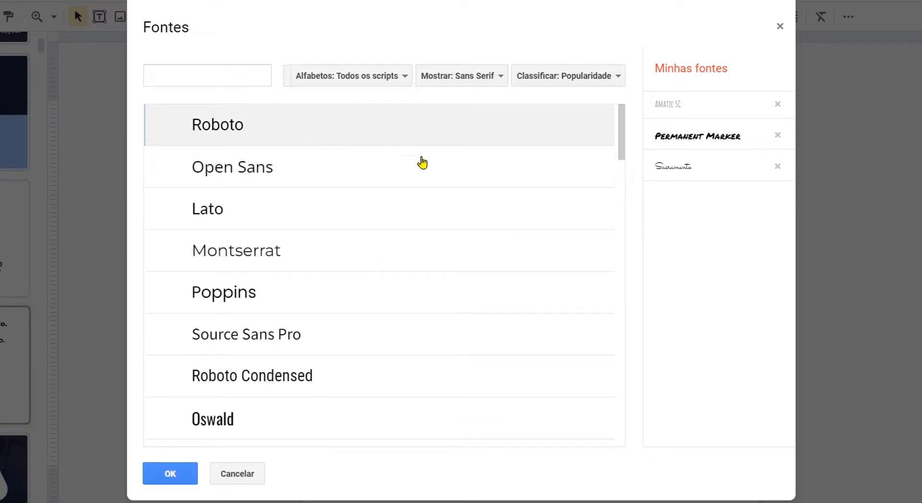
scroll(422, 177, down, 3)
scroll(422, 177, down, 2)
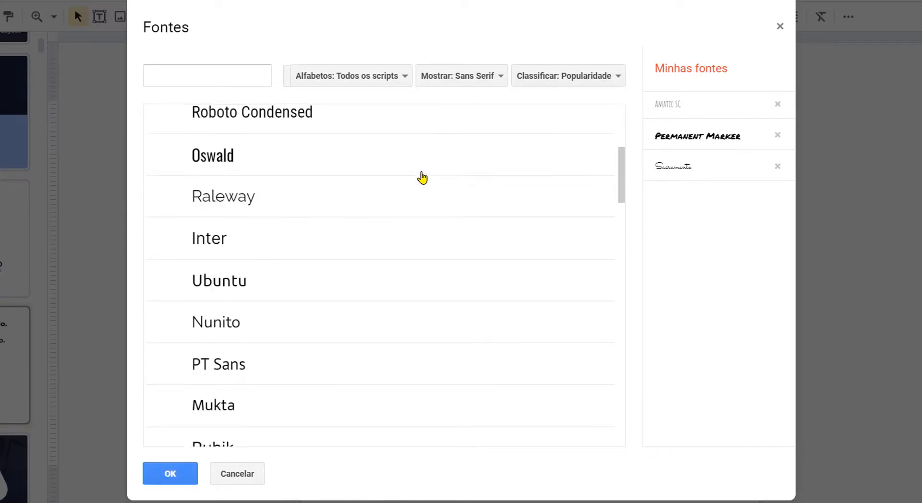
scroll(421, 177, down, 5)
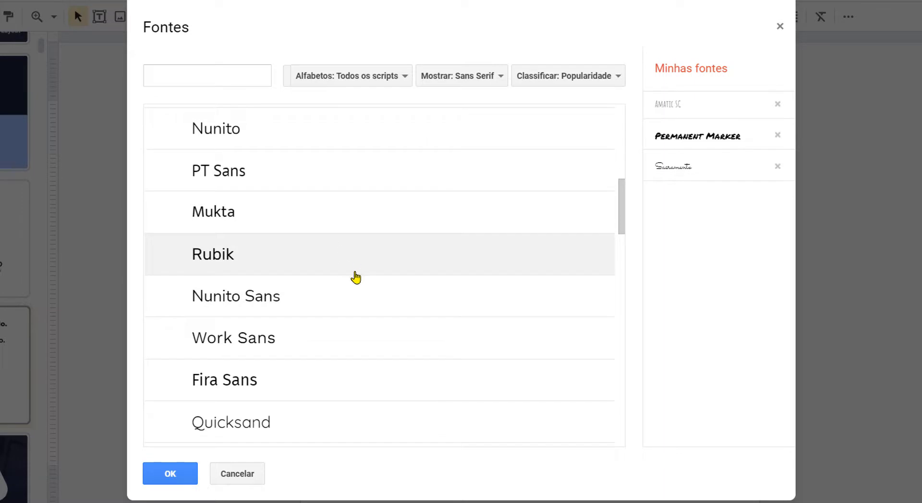
scroll(395, 282, down, 5)
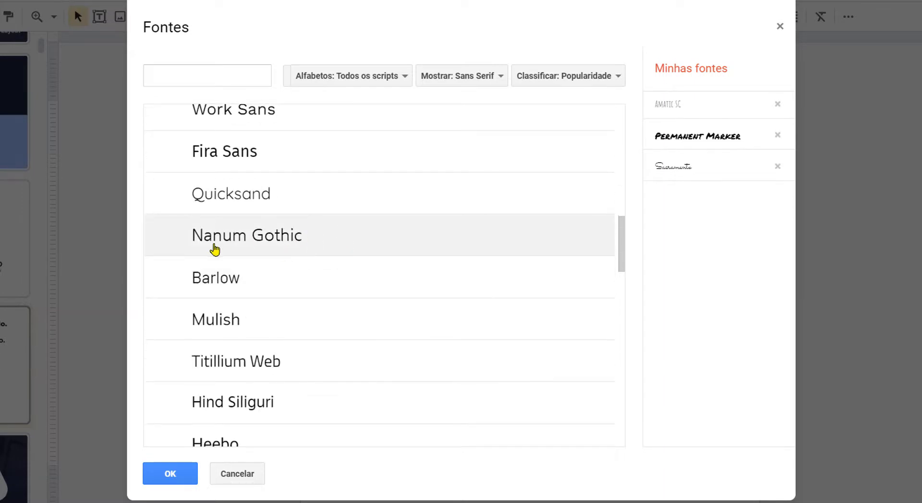
click(176, 237)
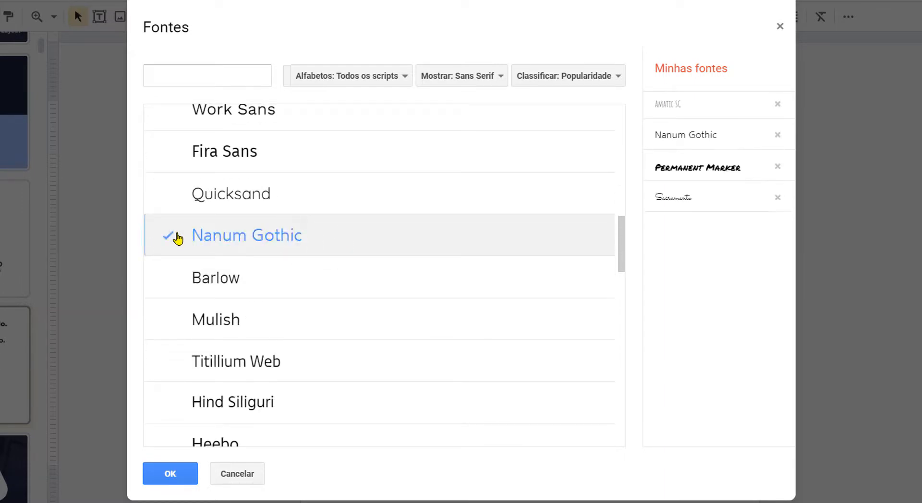
click(182, 197)
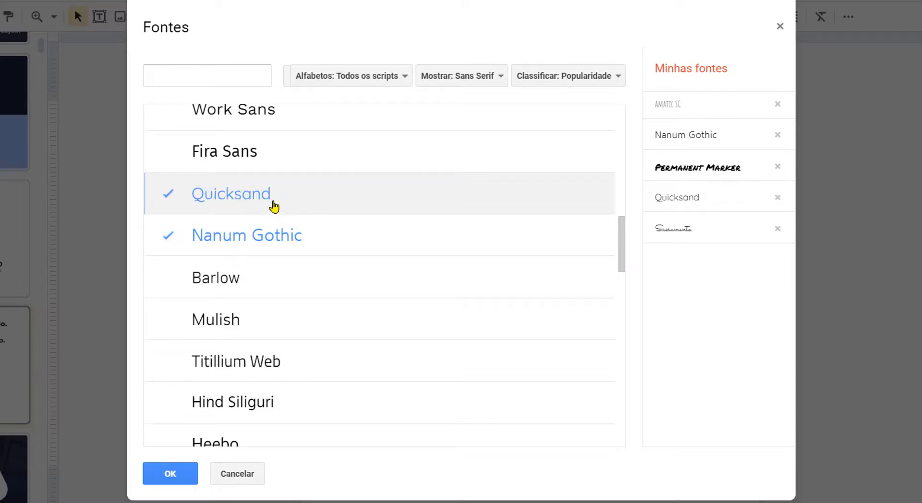
click(177, 477)
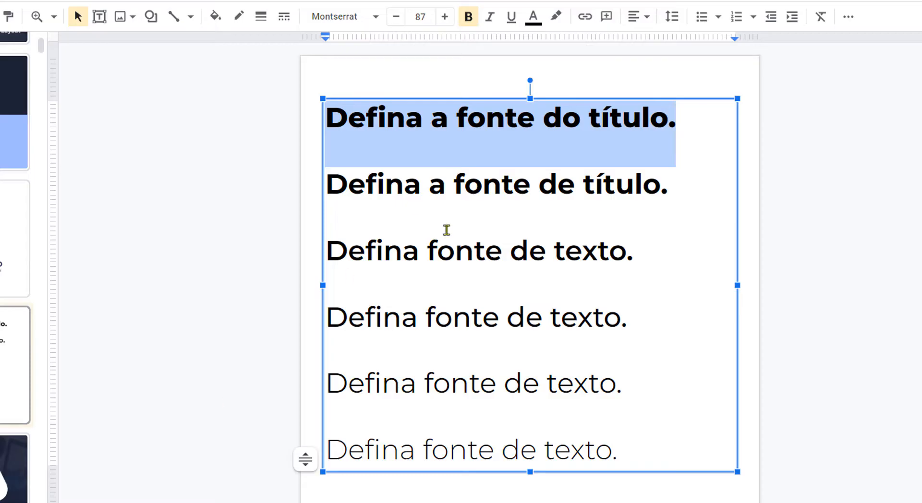
Step: Change the first title line's font to Permanent Marker
click(365, 24)
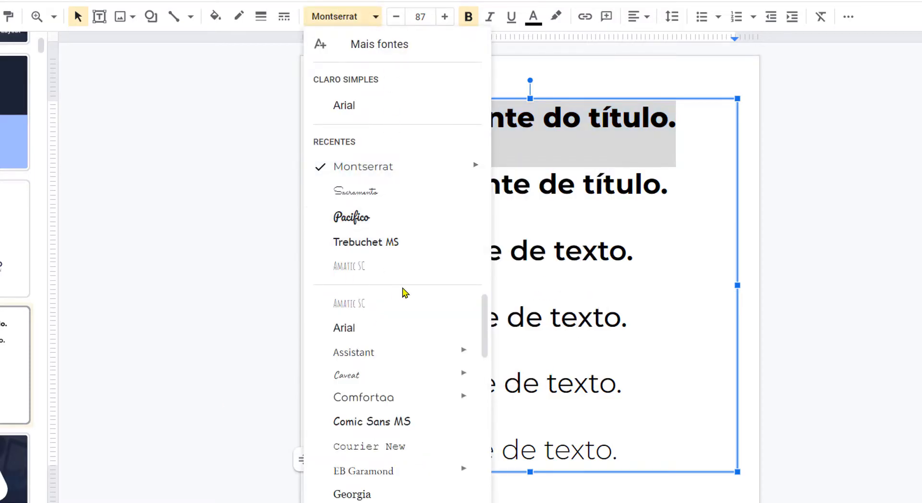
scroll(405, 342, down, 3)
scroll(389, 375, down, 3)
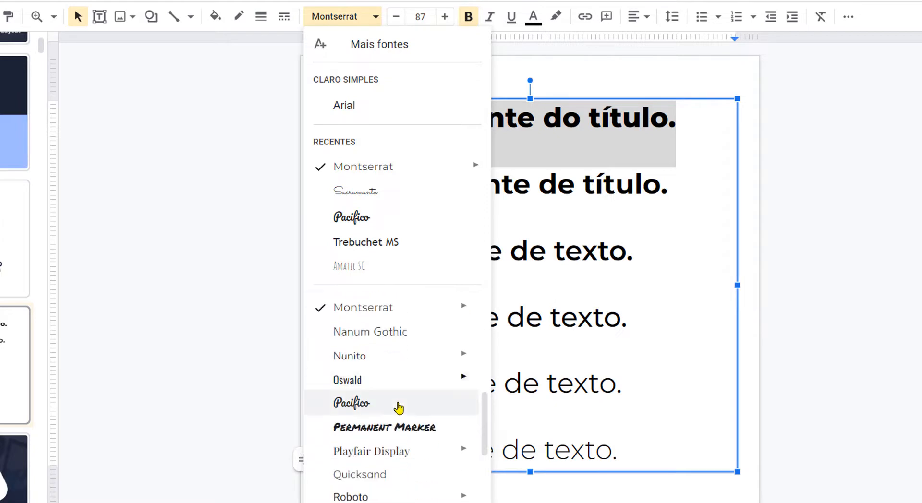
click(397, 433)
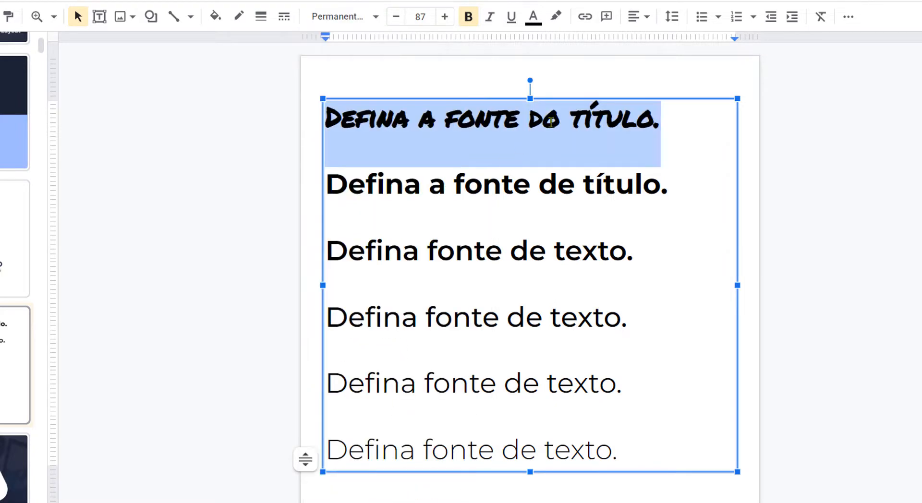
Step: Remove the first title line's text and deselect the text box
click(811, 141)
click(546, 126)
drag(673, 128, 188, 129)
click(371, 17)
click(306, 125)
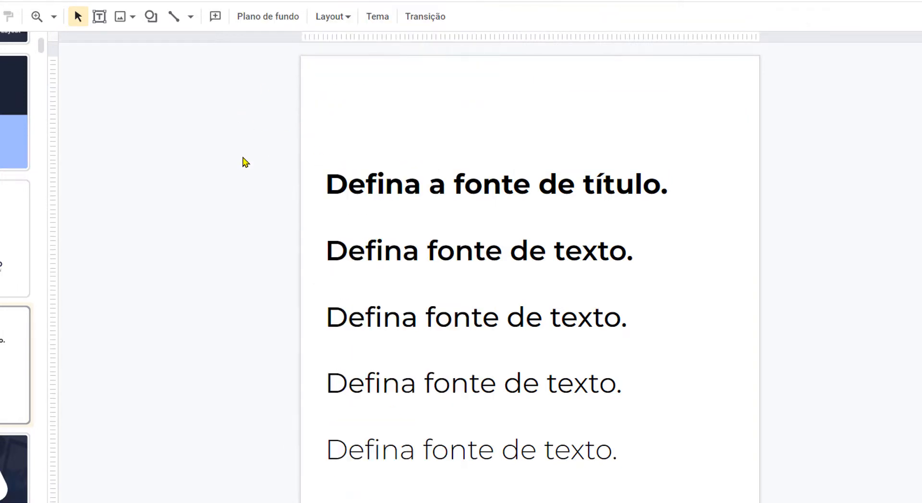
Step: Undo the first title line's removal and its Permanent Marker font, and set that line's font to Pacifico
key(ctrl+z)
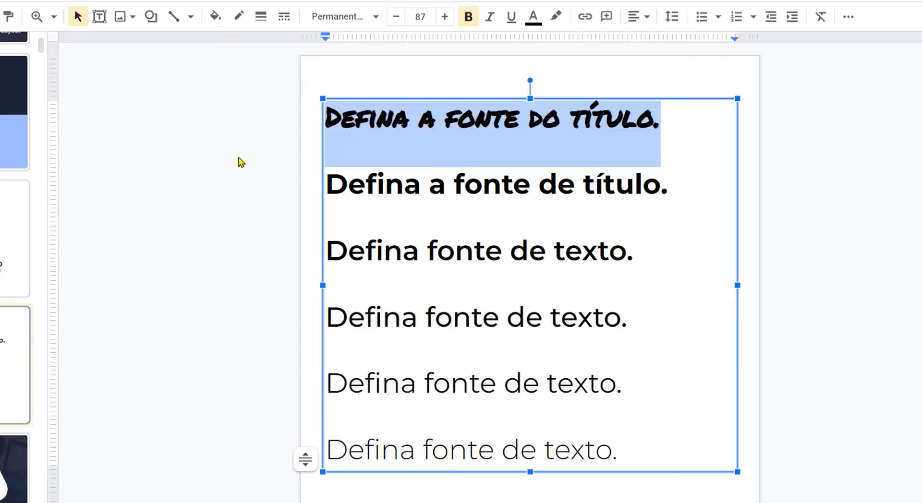
key(ctrl+z)
click(344, 18)
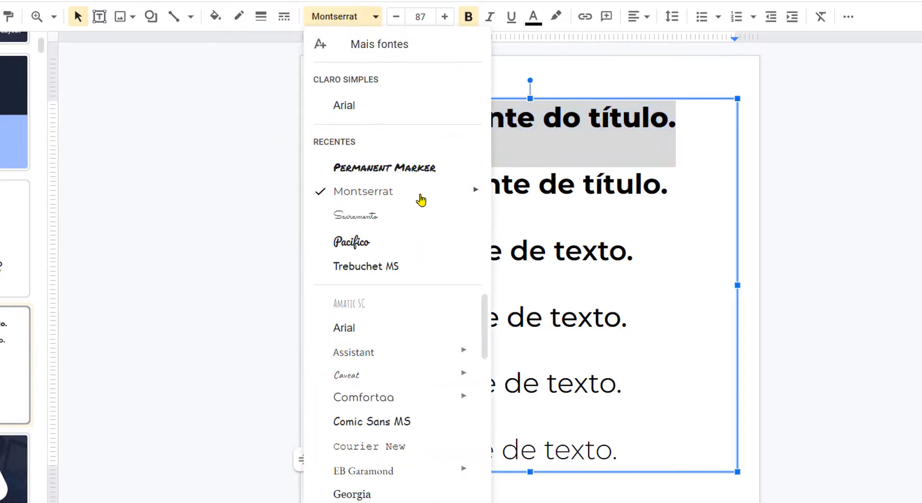
click(375, 242)
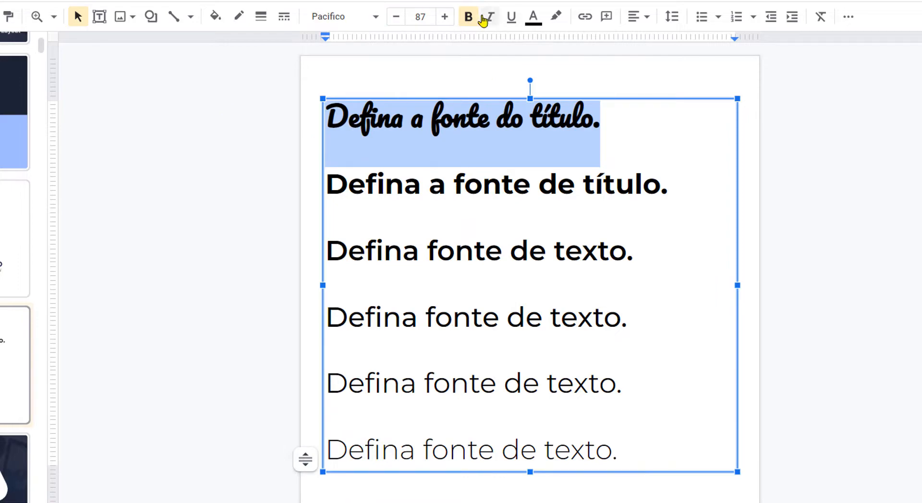
Step: Increase the first title line's font size to 111
click(445, 17)
click(446, 18)
click(445, 17)
click(446, 17)
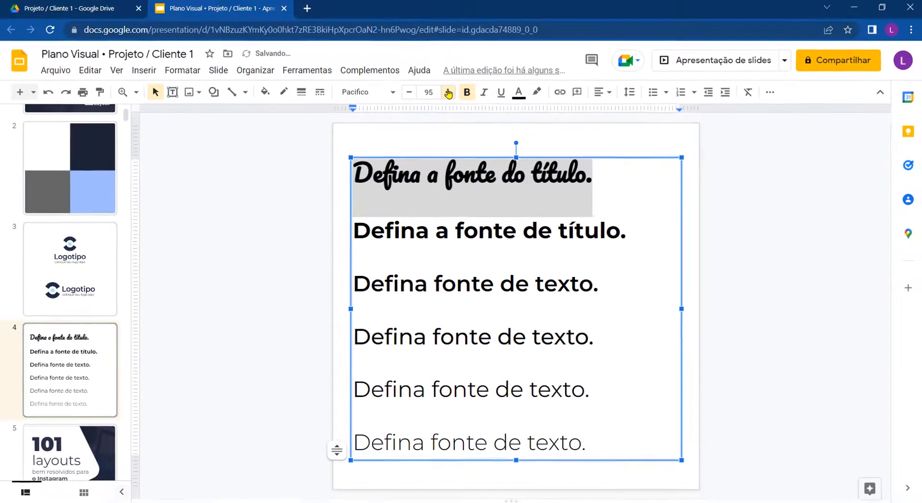
click(448, 94)
click(448, 95)
click(448, 94)
click(448, 95)
Step: Check the colour palette slide and give the first title line on the fonts slide the custom dark navy text colour
click(96, 168)
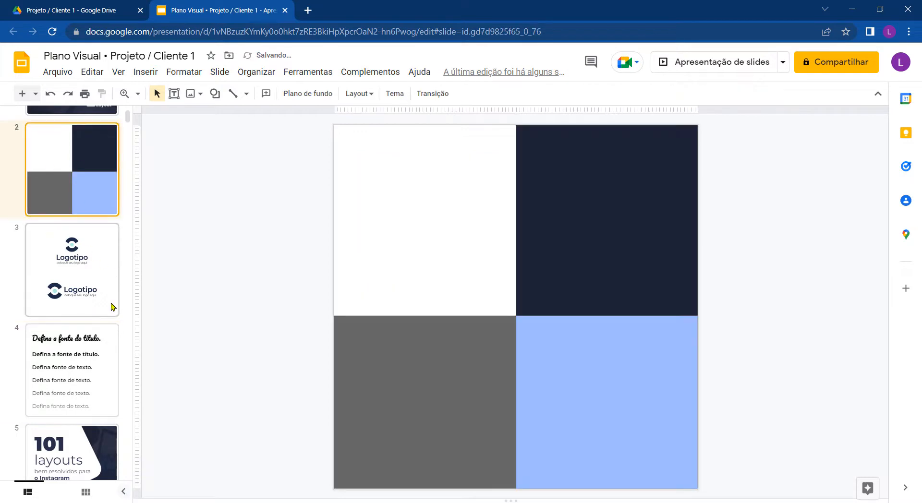
click(88, 365)
click(636, 176)
drag(635, 177, 255, 159)
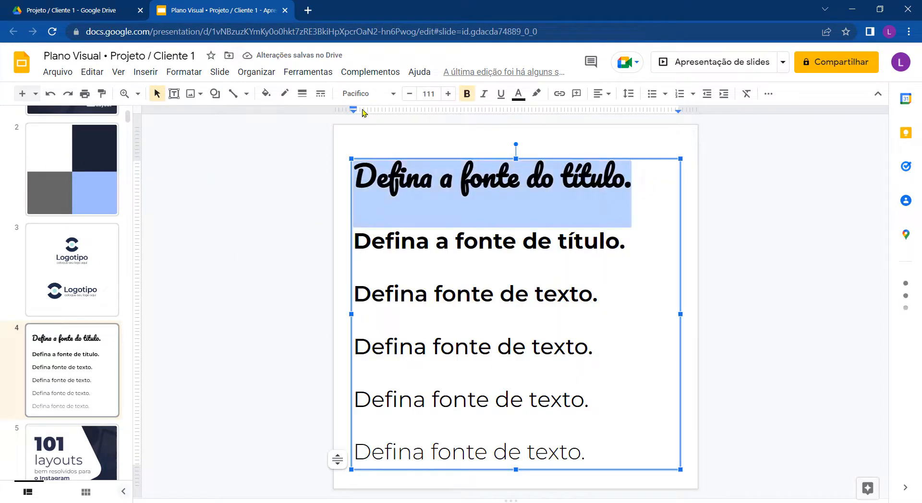
click(518, 94)
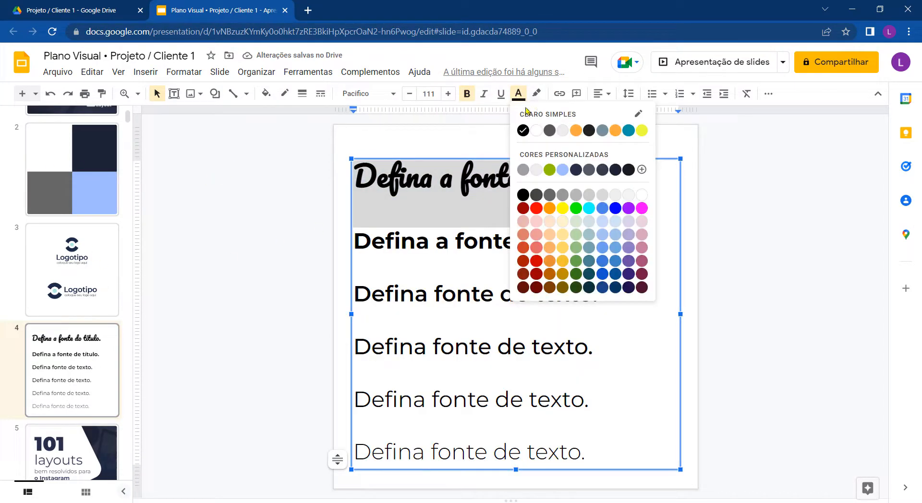
click(617, 173)
click(517, 240)
Step: Copy the first title line's formatting with Paint Format onto the "bem resolvidos para o Instagram" text on slide 5
click(632, 182)
drag(544, 181, 356, 180)
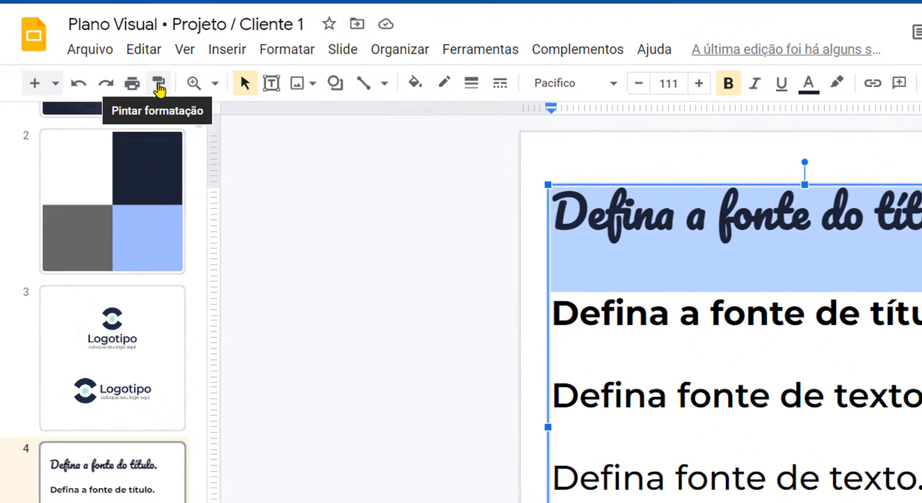
click(159, 86)
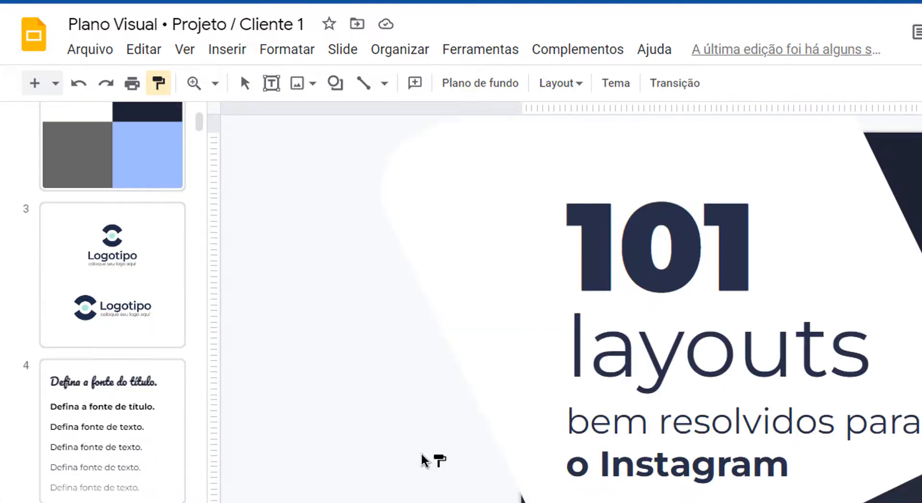
mouse_move(800, 465)
mouse_down()
mouse_move(611, 448)
mouse_move(523, 426)
mouse_up()
click(232, 391)
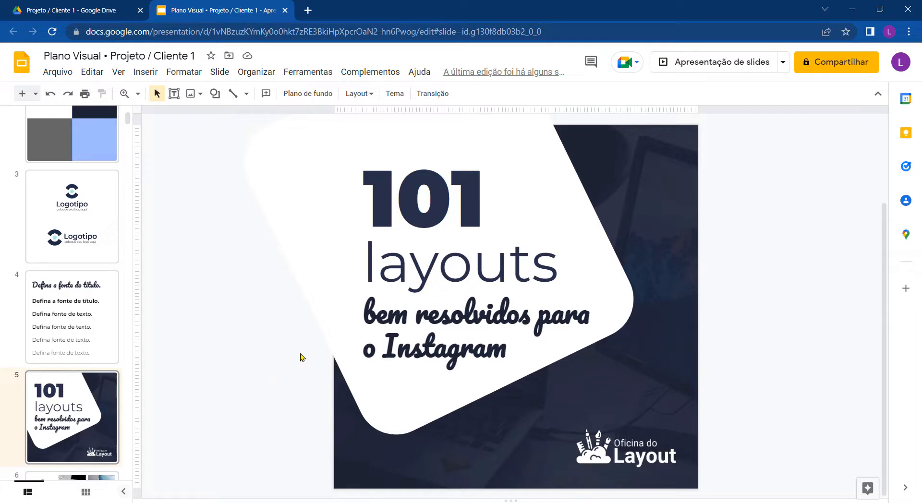
Step: Undo the painted formatting on slide 5 and the title line's text colour change on slide 4
key(ctrl+z)
click(72, 317)
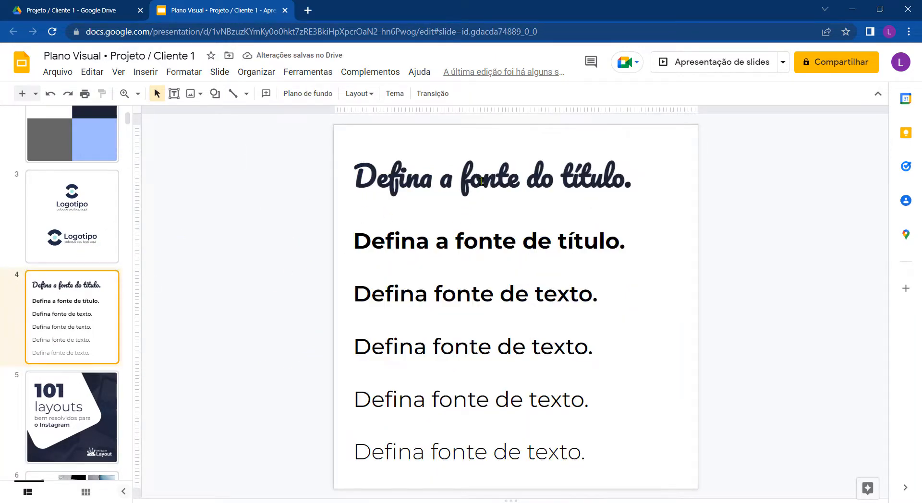
click(504, 172)
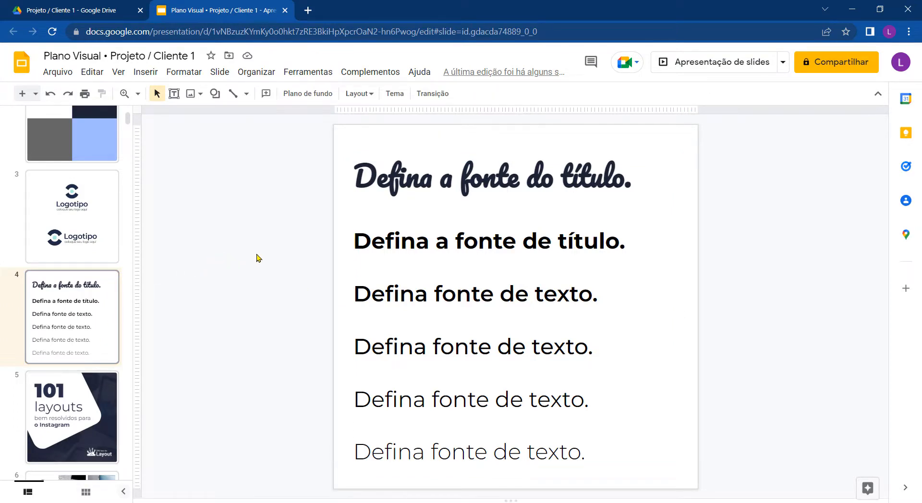
key(ctrl+z)
Step: Go to the "101 layouts" slide and try selecting and deselecting the "101" text box as a whole
scroll(82, 345, down, 6)
scroll(82, 344, up, 3)
click(88, 272)
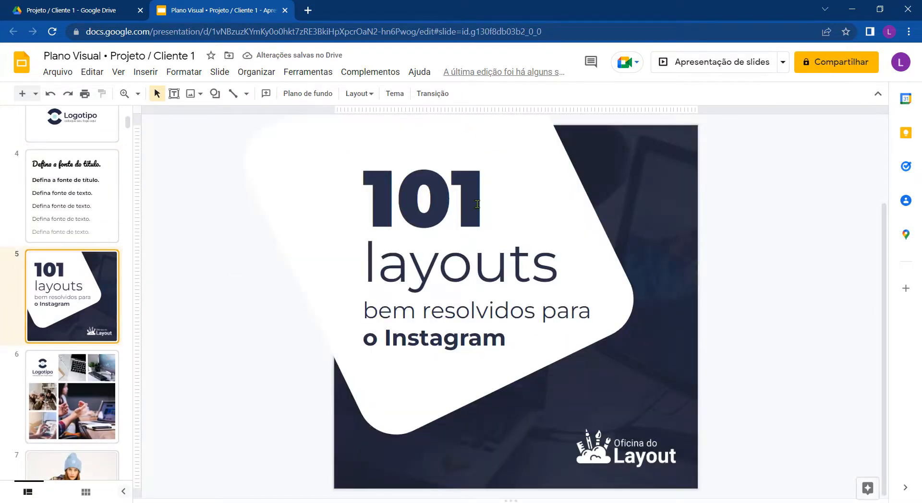
click(473, 207)
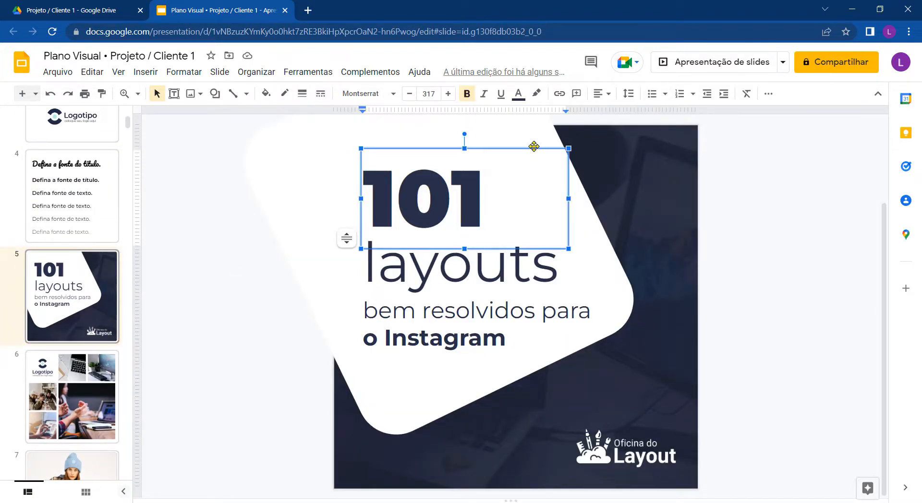
click(229, 373)
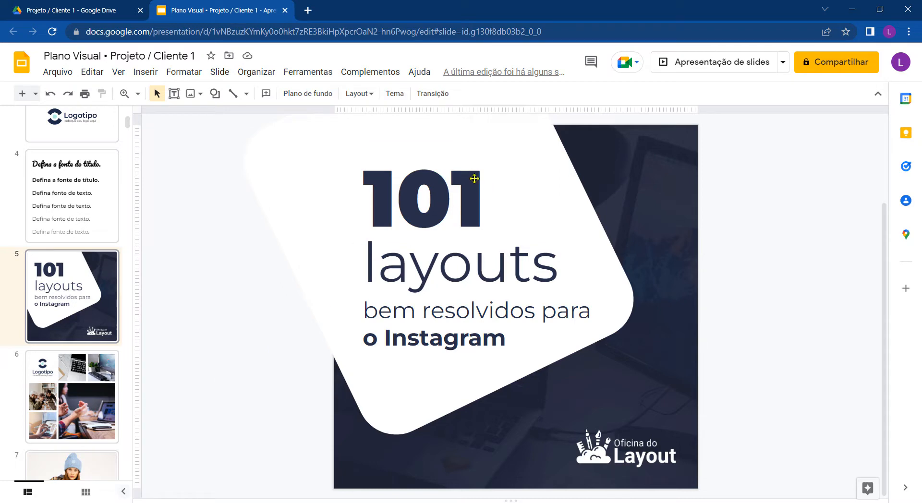
click(470, 176)
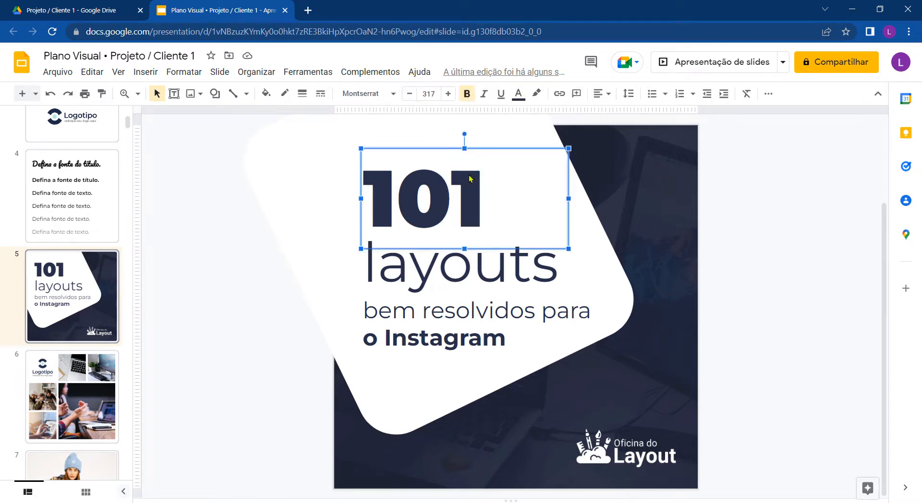
click(244, 400)
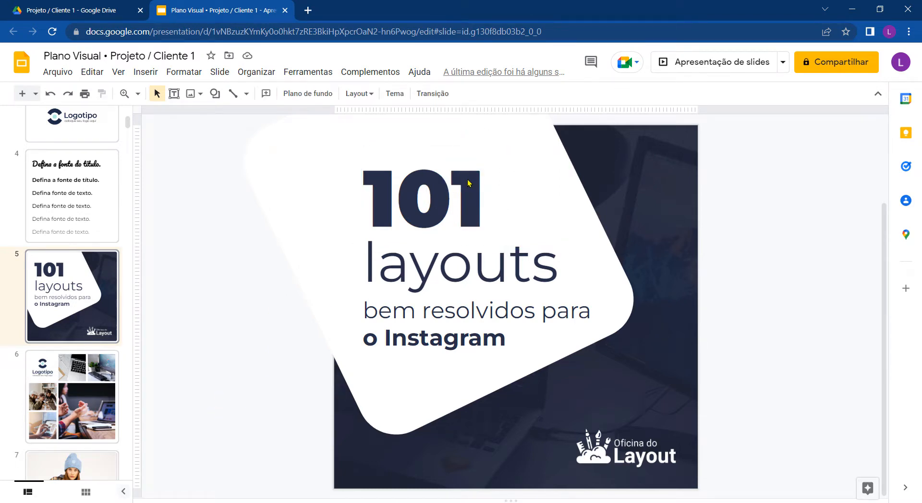
Step: Append 333 to the "101" text, erase the added digits and deselect the text box
click(482, 191)
text(333)
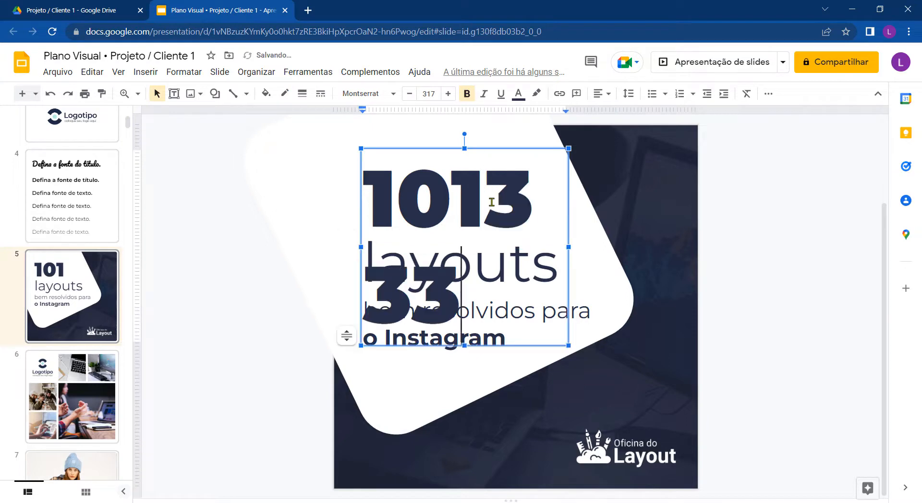
key(BackSpace)
key(BackSpace)
key(BackSpace)
click(274, 371)
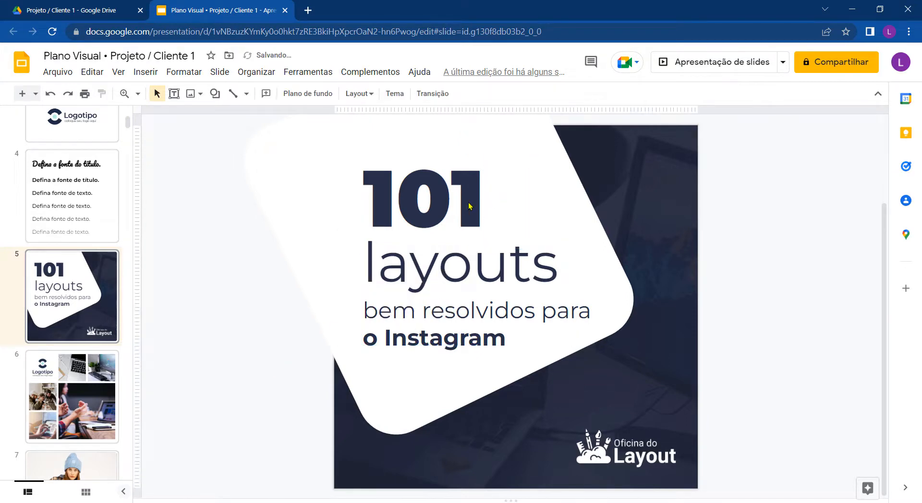
Step: Fill the "101" text box with pink
click(468, 189)
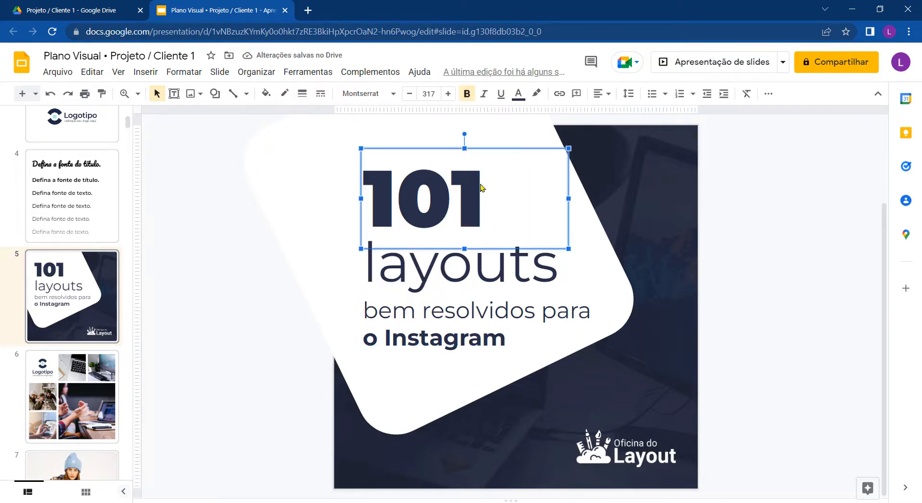
click(265, 93)
click(390, 270)
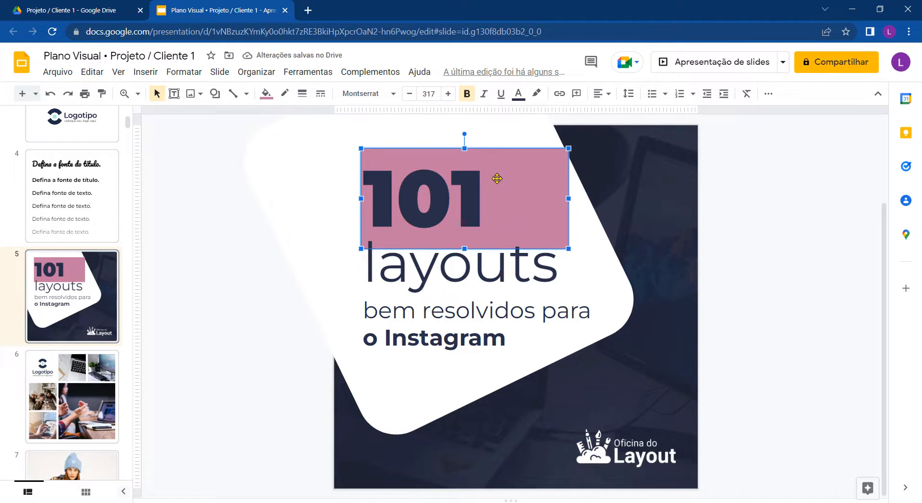
Step: Highlight the "101" text in dark green, and undo both the highlight and the box fill
click(536, 93)
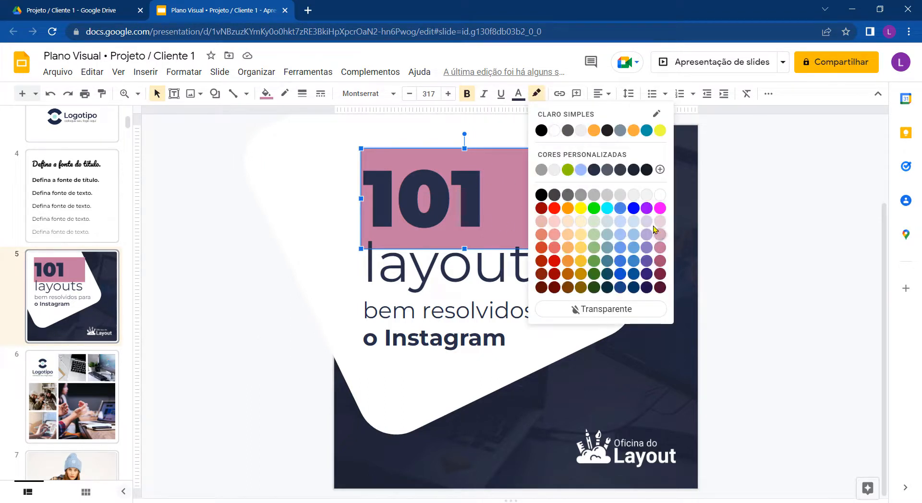
click(594, 274)
click(308, 322)
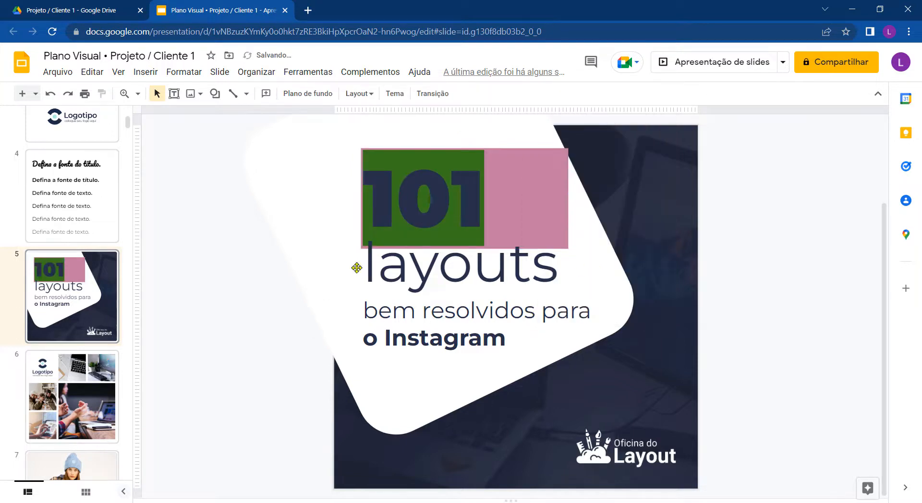
key(ctrl+z)
key(ctrl+z)
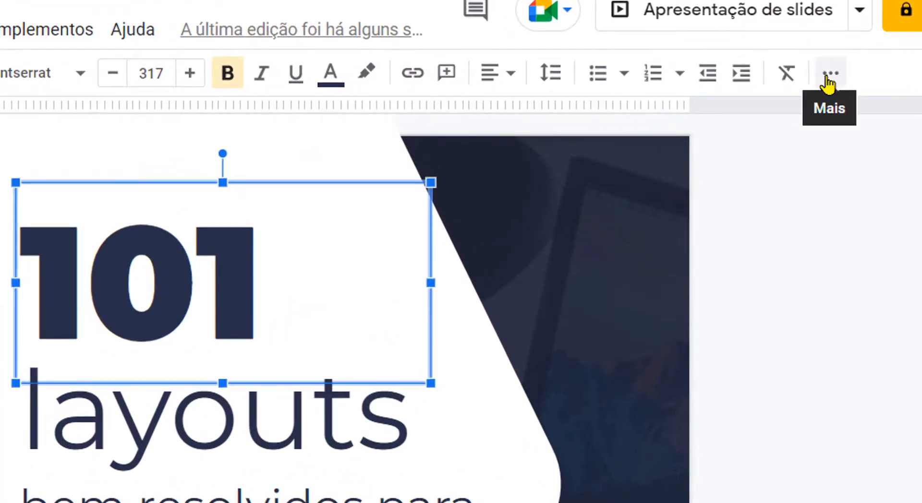
Step: Show the formatting options of the "101" text box and turn on its drop shadow
right_click(312, 231)
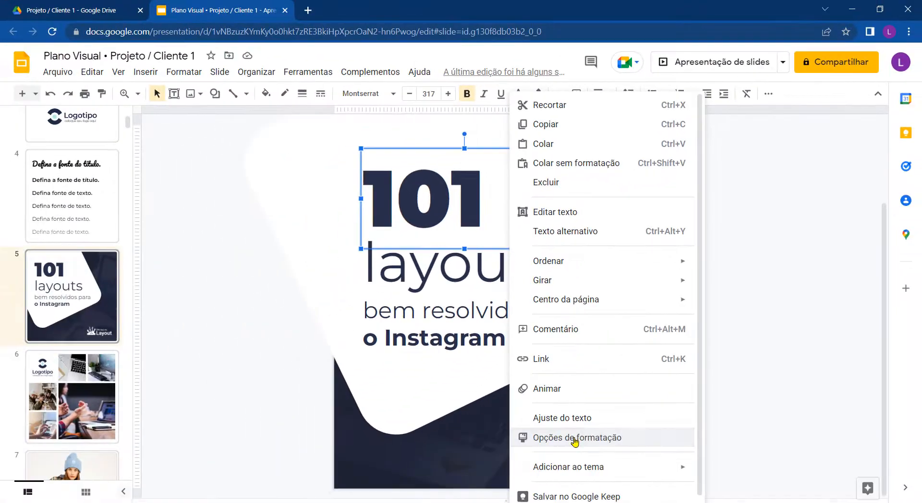
click(543, 437)
click(725, 134)
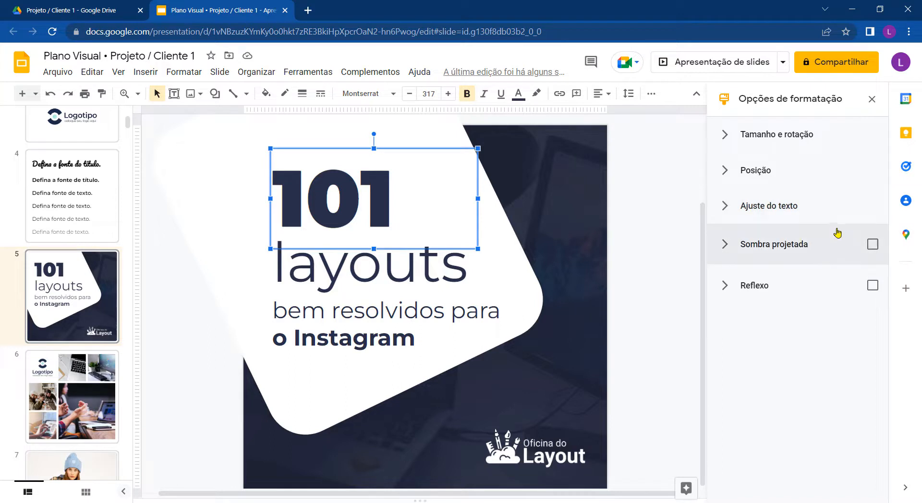
click(851, 248)
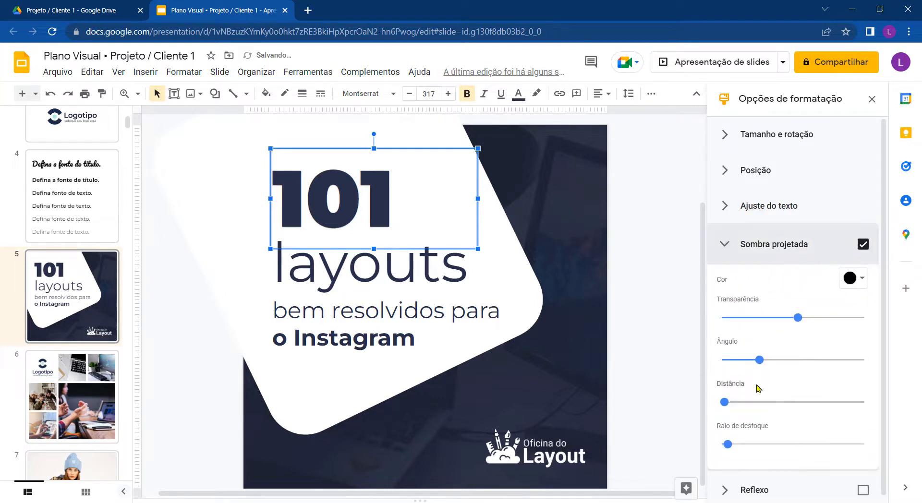
Step: Increase the "101" drop shadow's distance and blur radius slightly, reduce its angle, and deselect the text box
drag(724, 402, 756, 403)
drag(729, 445, 738, 445)
drag(758, 368, 743, 368)
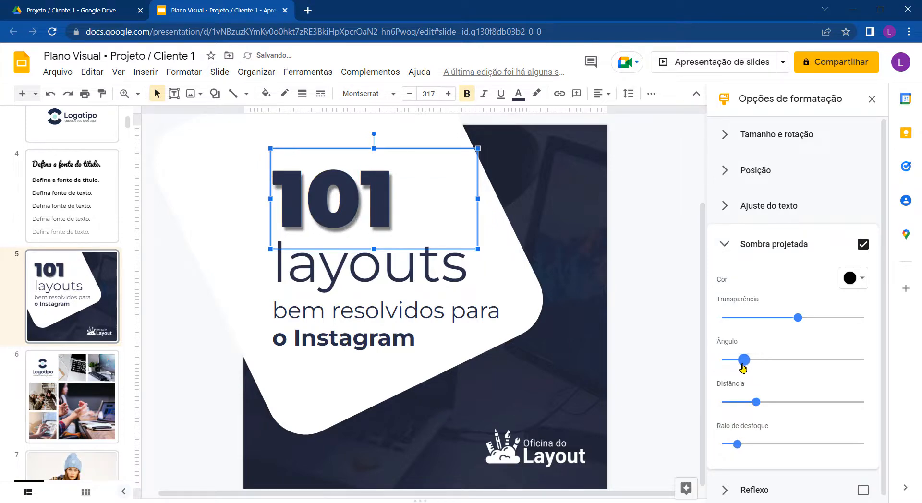
click(657, 161)
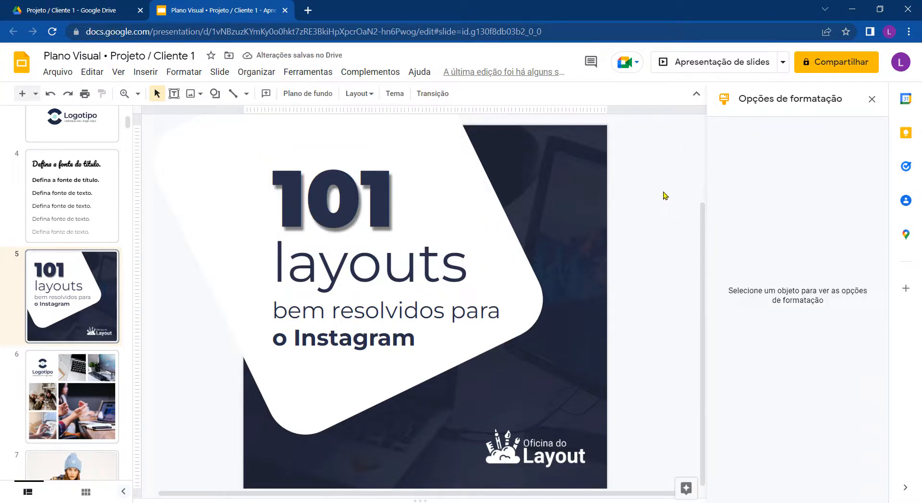
Step: Undo the angle, blur radius and distance changes and the drop shadow on the "101" text
key(ctrl+z)
key(ctrl+z)
key(ctrl+z)
key(ctrl+z)
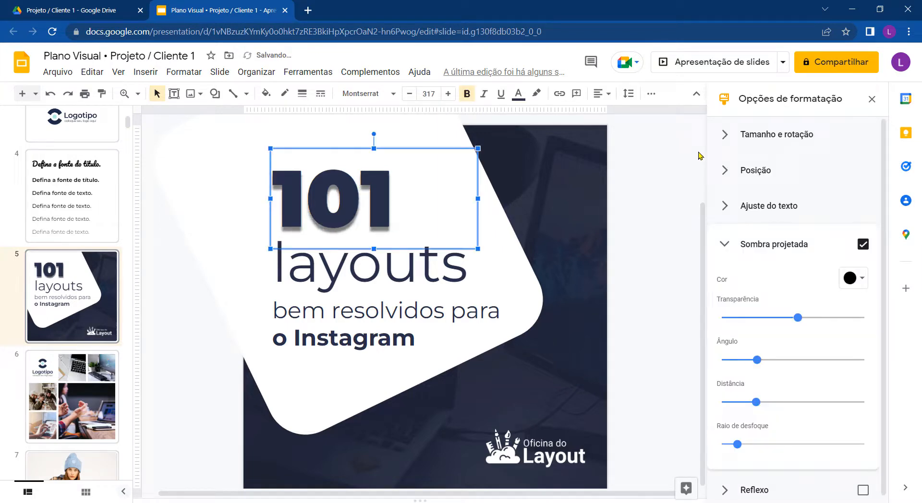